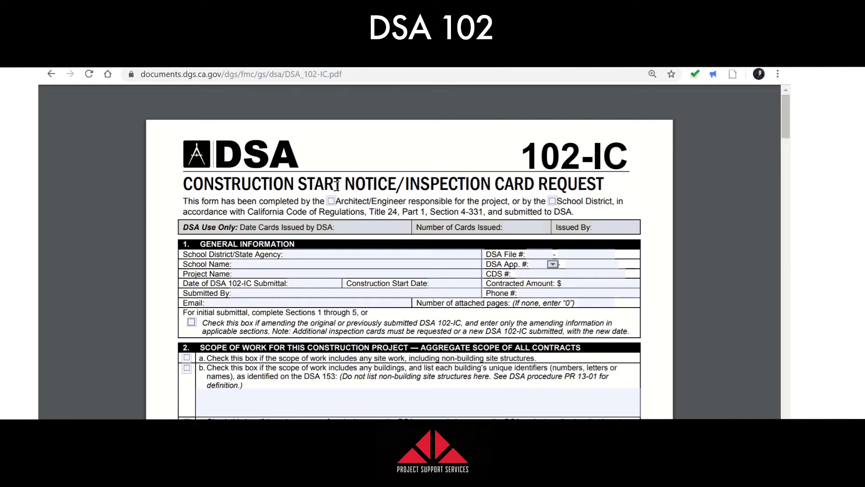
# Fill School District with 'Compton Unified School District', DSA File # with 19-36, and School Name with 'Longfellow'
pyautogui.scroll(-1, 458, 197)
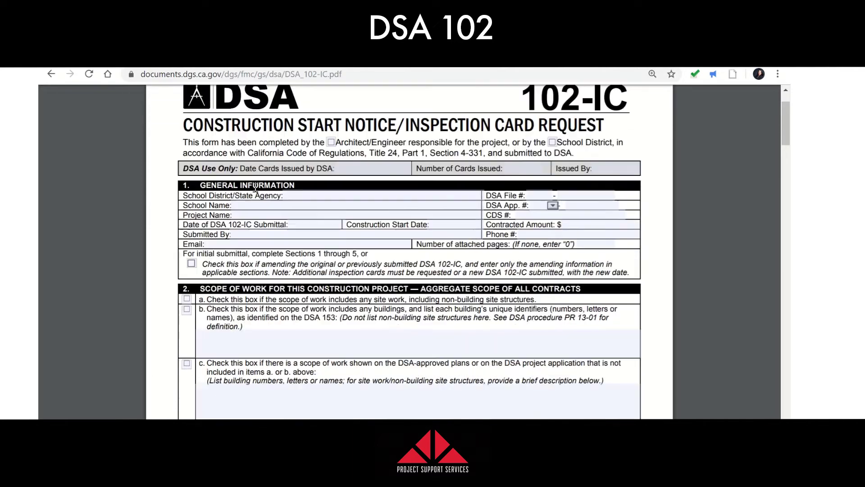
pyautogui.click(301, 196)
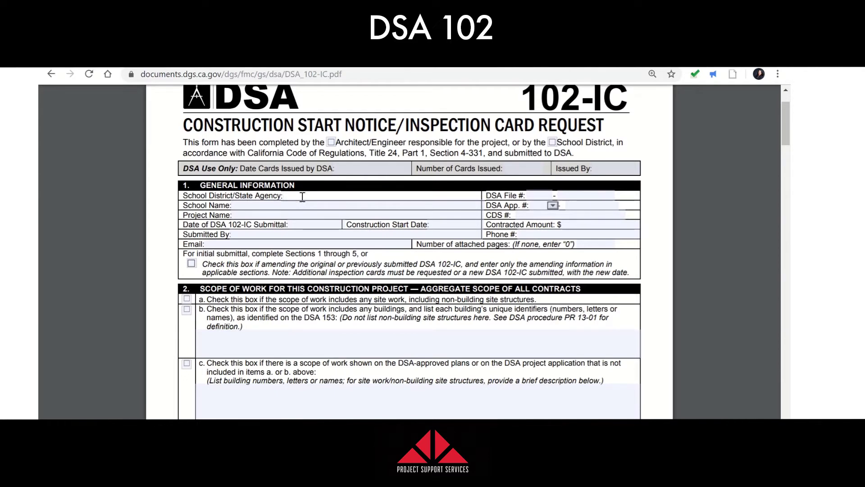
pyautogui.write('Compton Unified School District')
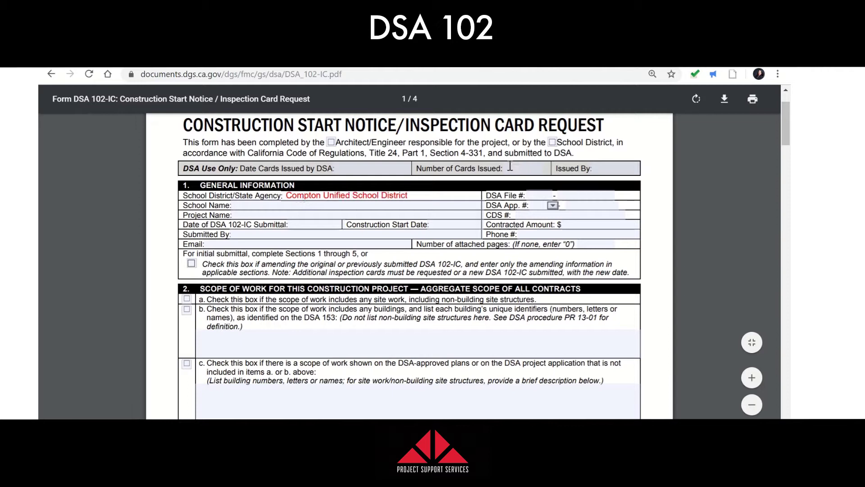
pyautogui.click(543, 193)
pyautogui.write('19 - ')
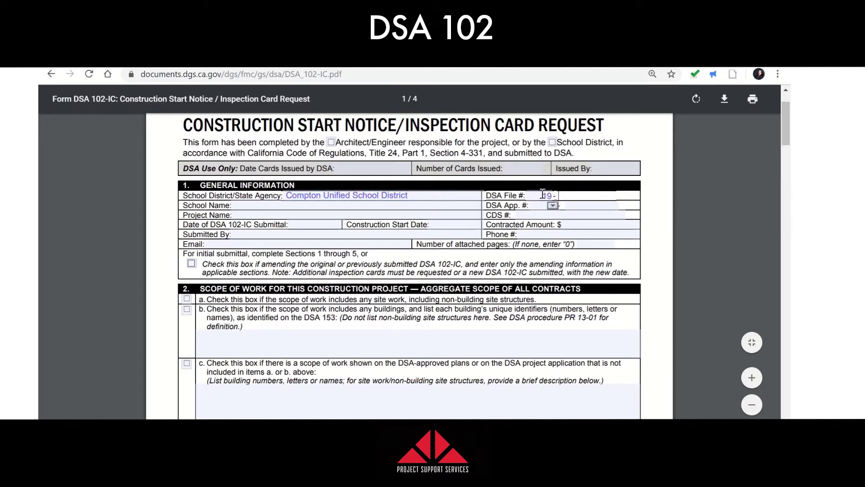
pyautogui.write('36')
pyautogui.click(297, 207)
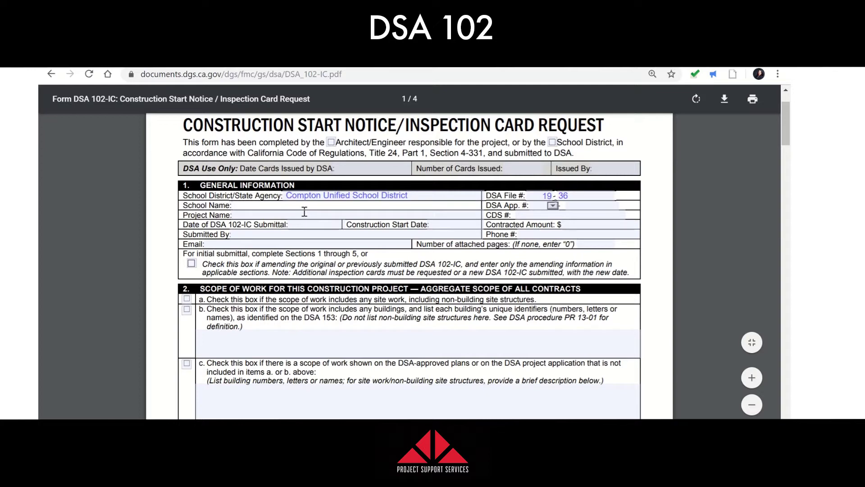
pyautogui.write('Lon')
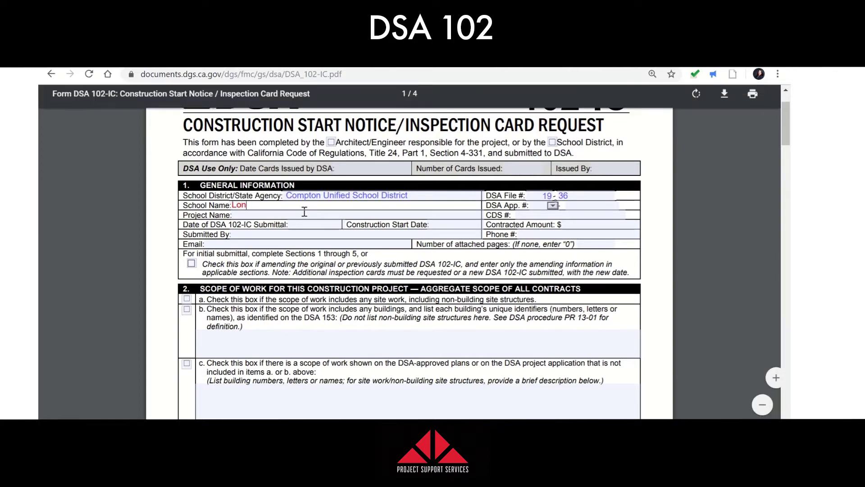
pyautogui.write('gfellow')
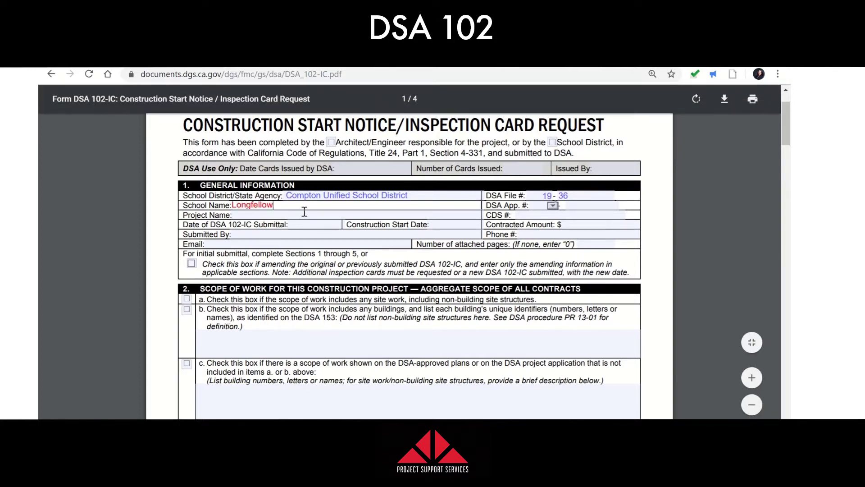
# Set the DSA App. # to prefix 03 with number 100000
pyautogui.click(553, 206)
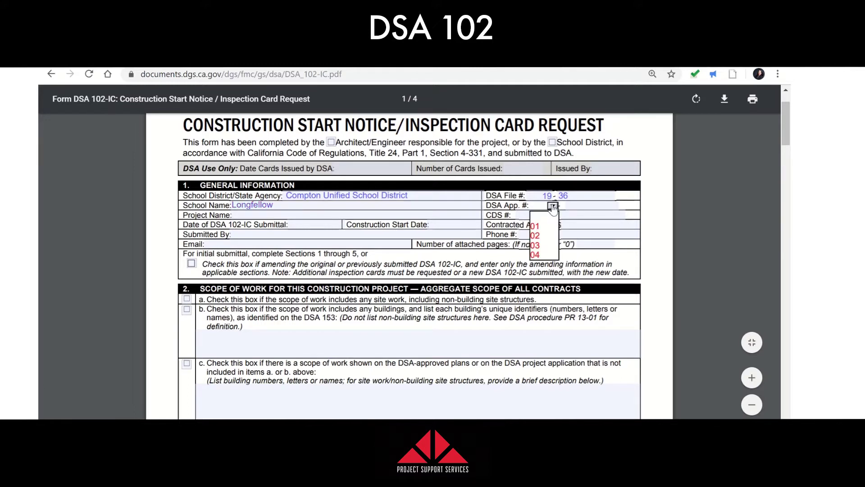
pyautogui.click(553, 251)
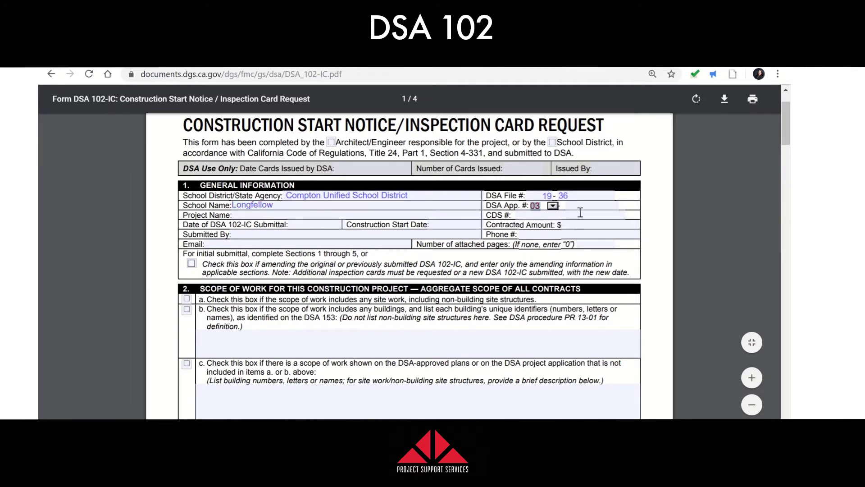
pyautogui.click(581, 206)
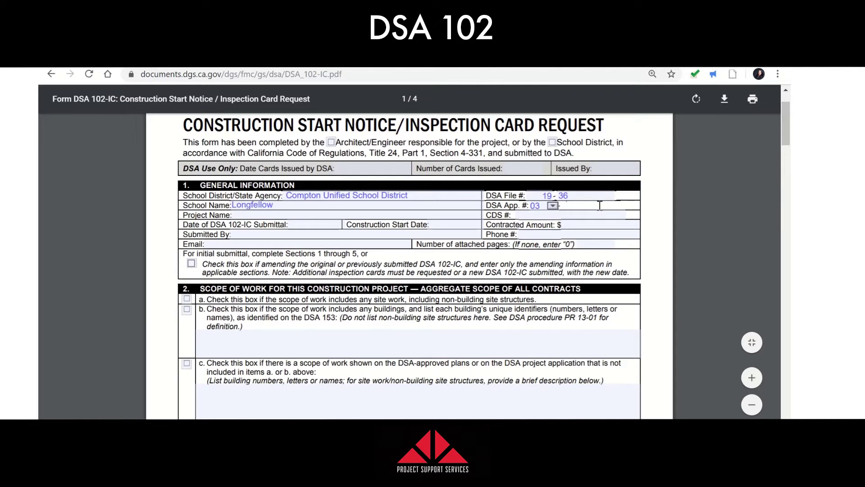
pyautogui.write('100000')
# Enter 'Fire Alarm System' as the Project Name
pyautogui.click(373, 216)
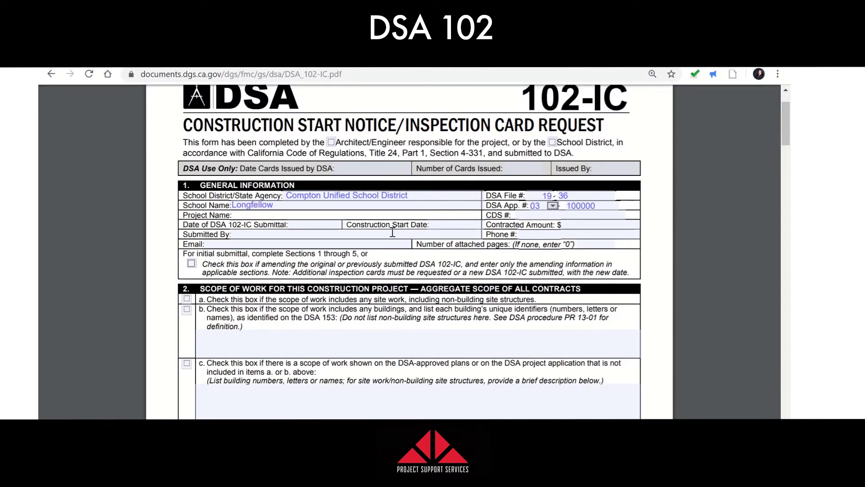
pyautogui.write('Fire Alarm')
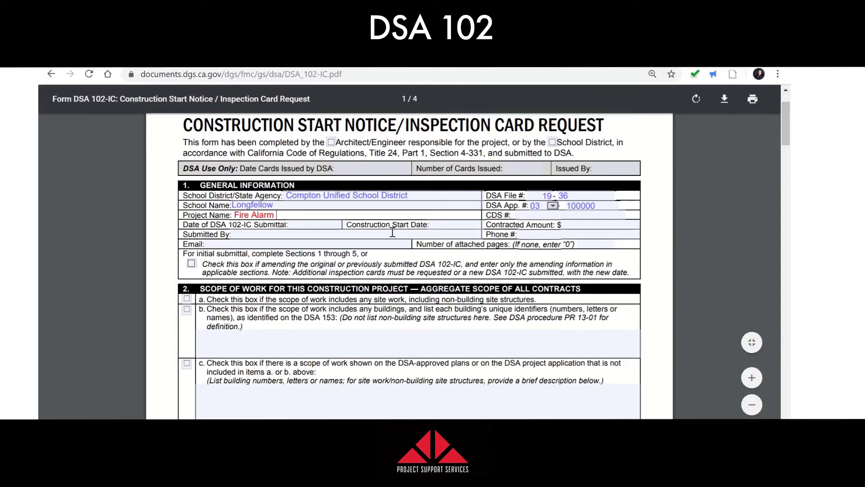
pyautogui.write(' System')
pyautogui.click(549, 213)
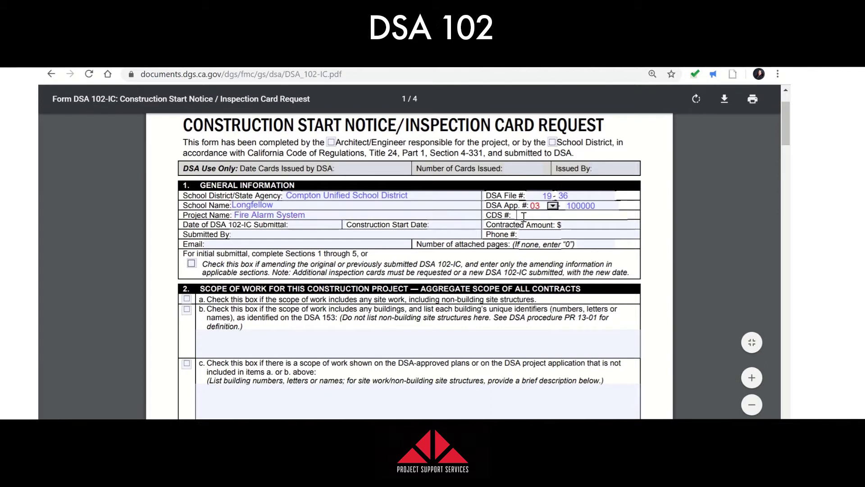
pyautogui.click(317, 225)
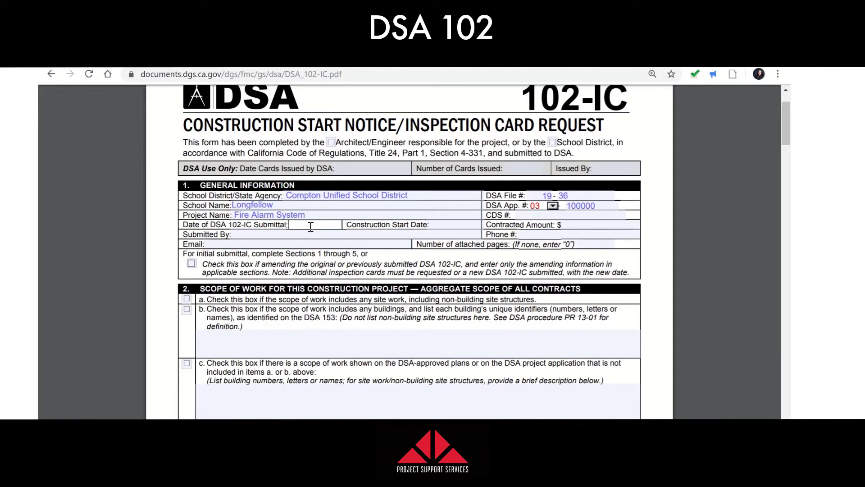
# Enter 9-30-19 as the submittal date and 10/15/19 as the construction start date
pyautogui.write('9-10-2')
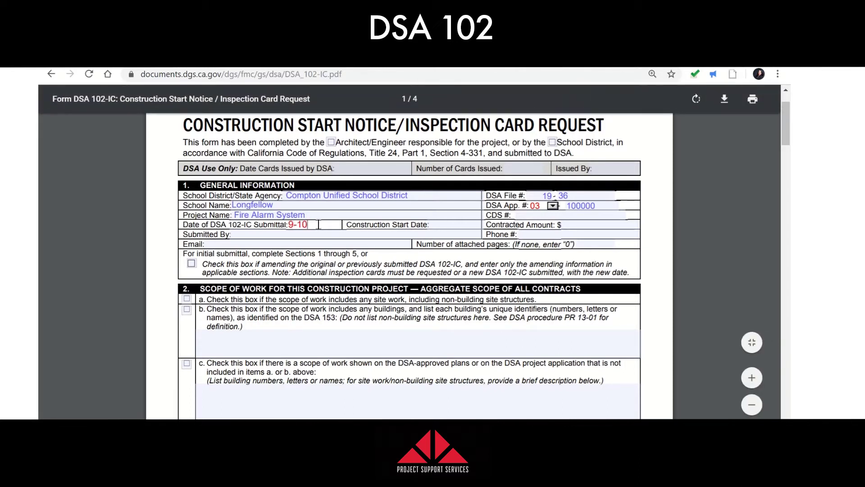
pyautogui.press('BackSpace')
pyautogui.press('BackSpace')
pyautogui.press('BackSpace')
pyautogui.press('BackSpace')
pyautogui.write('30-1')
pyautogui.write('9')
pyautogui.click(459, 223)
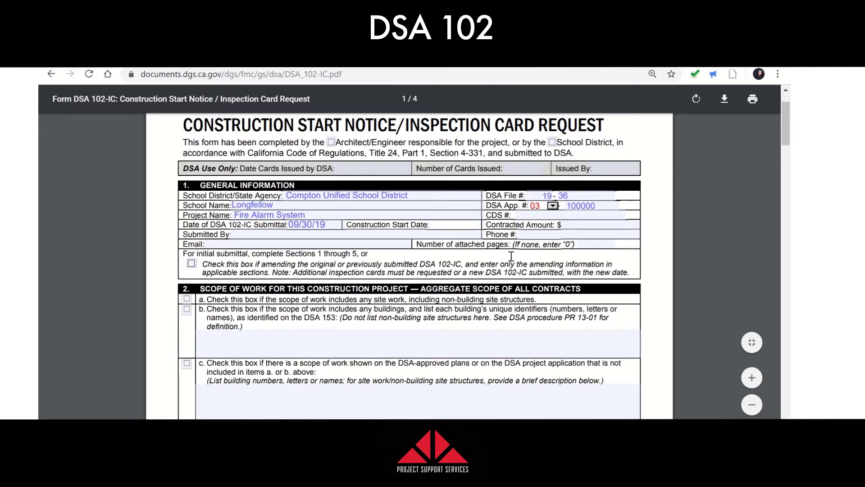
pyautogui.write('10/2')
pyautogui.press('BackSpace')
pyautogui.write('15/19')
# Try 100,000.00 as the contracted amount and dismiss the invalid-value alert
pyautogui.click(576, 225)
pyautogui.write('100,000.00')
pyautogui.click(244, 235)
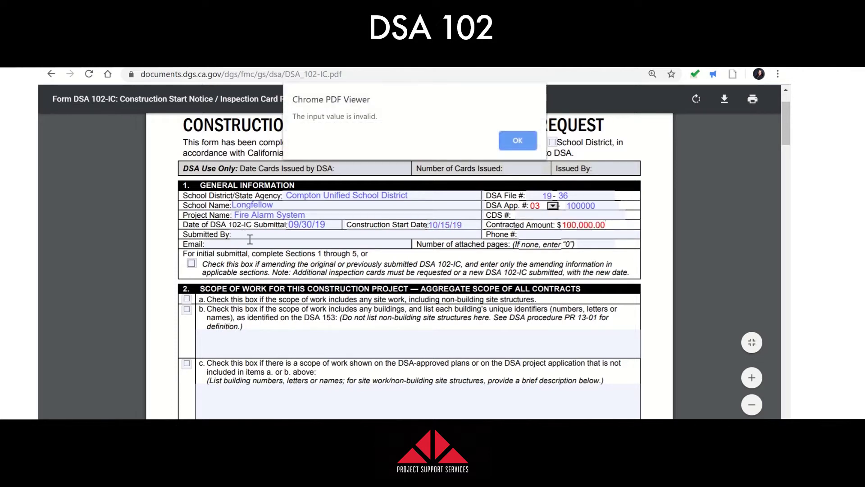
pyautogui.click(530, 145)
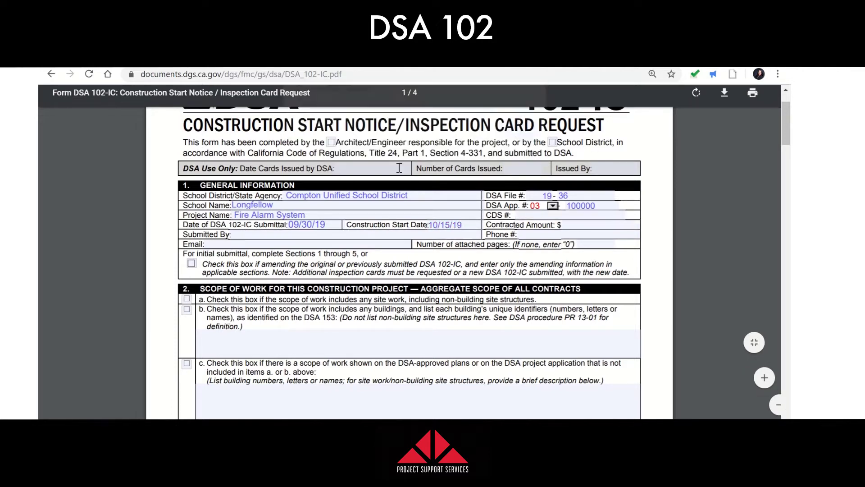
pyautogui.scroll(2, 252, 252)
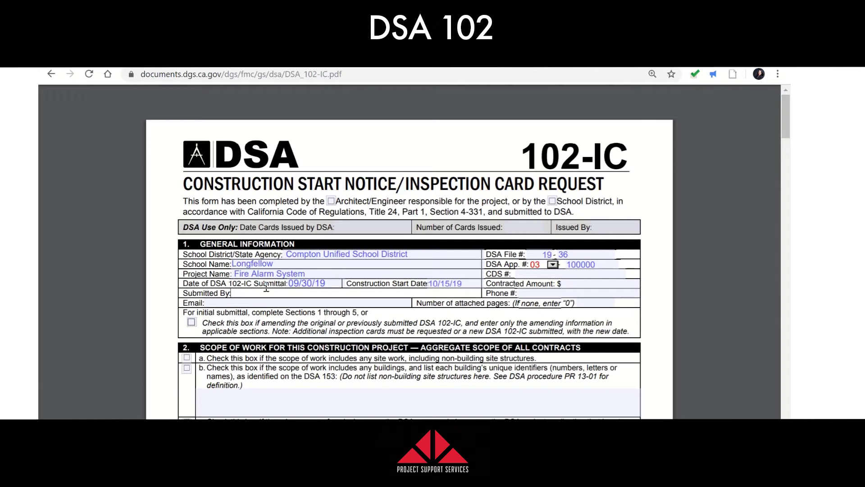
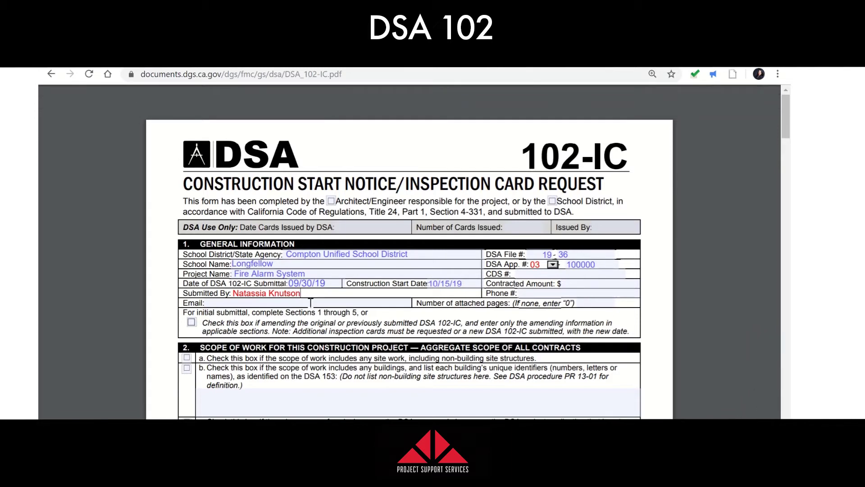
pyautogui.tripleClick(266, 294)
pyautogui.press('BackSpace')
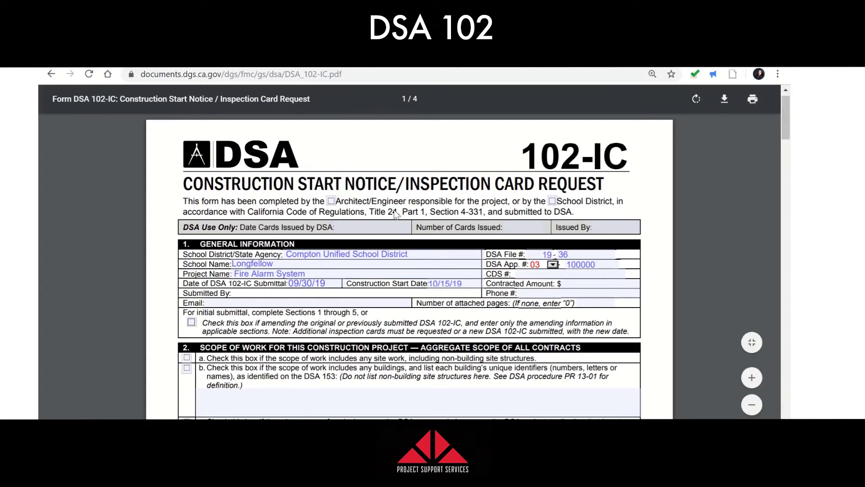
pyautogui.scroll(-1, 394, 210)
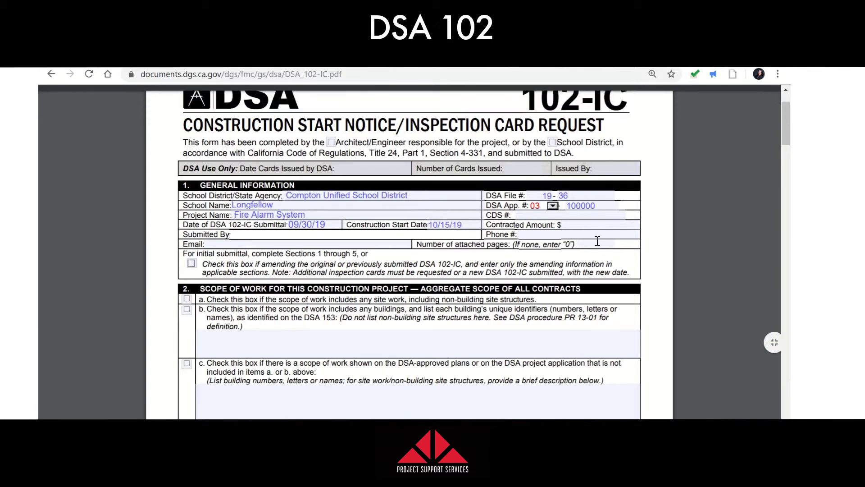
pyautogui.press('Tab')
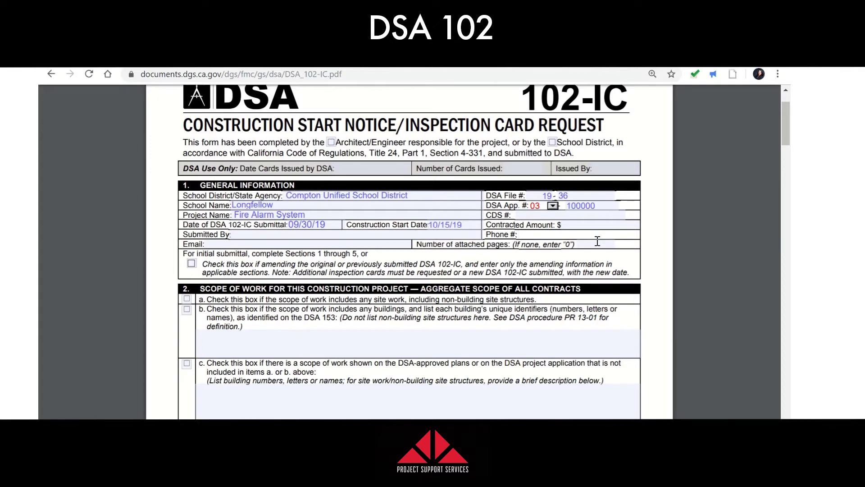
pyautogui.scroll(-1, 278, 239)
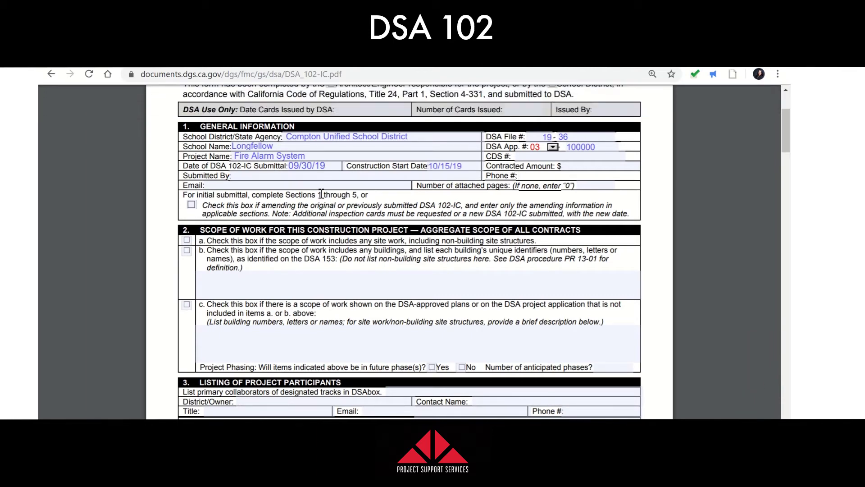
# Scroll down the form past section 2 to show sections 3 and 4
pyautogui.scroll(-3, 289, 186)
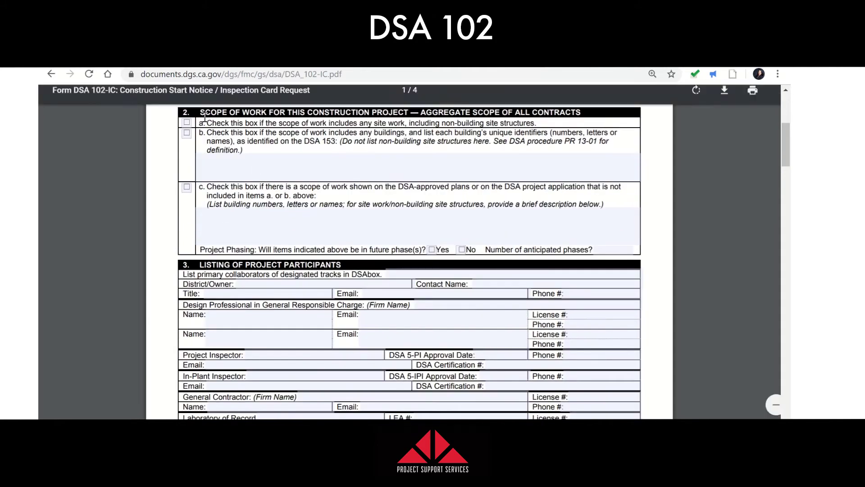
pyautogui.scroll(3, 205, 118)
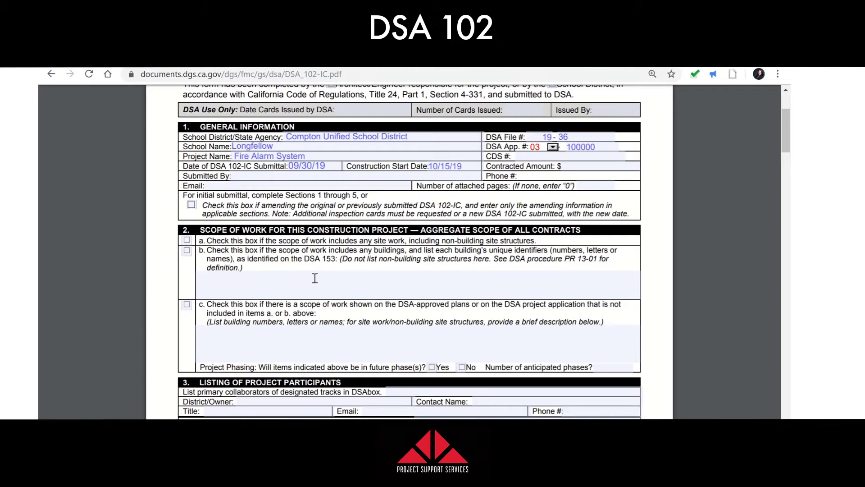
pyautogui.scroll(-2, 315, 278)
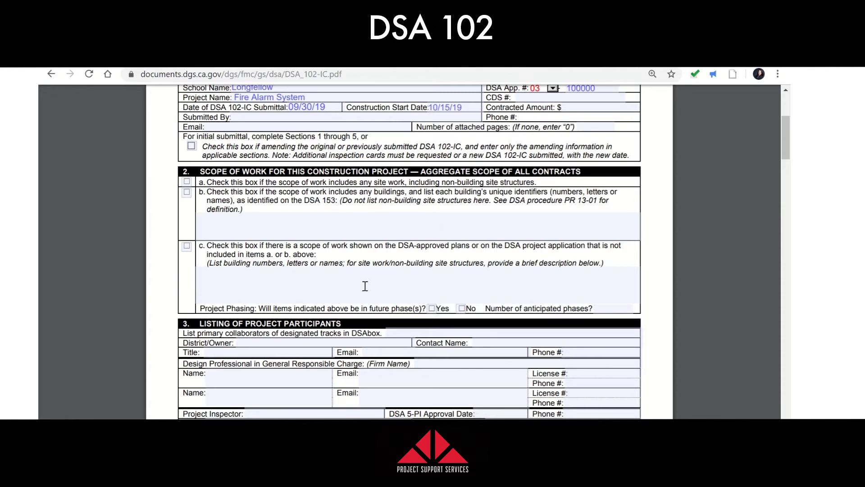
pyautogui.scroll(-1, 359, 280)
pyautogui.scroll(-3, 359, 280)
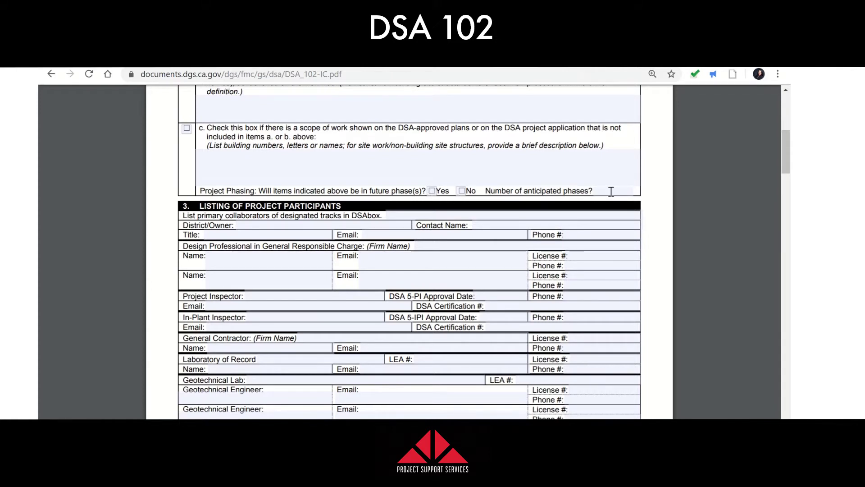
pyautogui.scroll(-1, 611, 191)
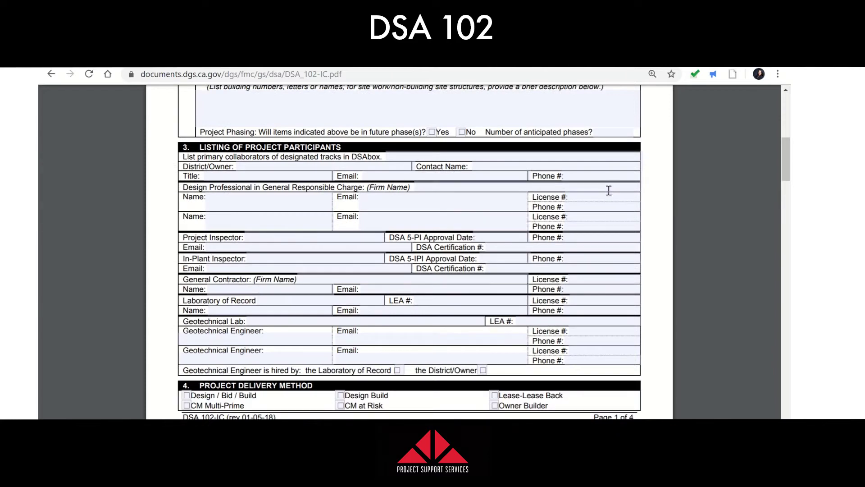